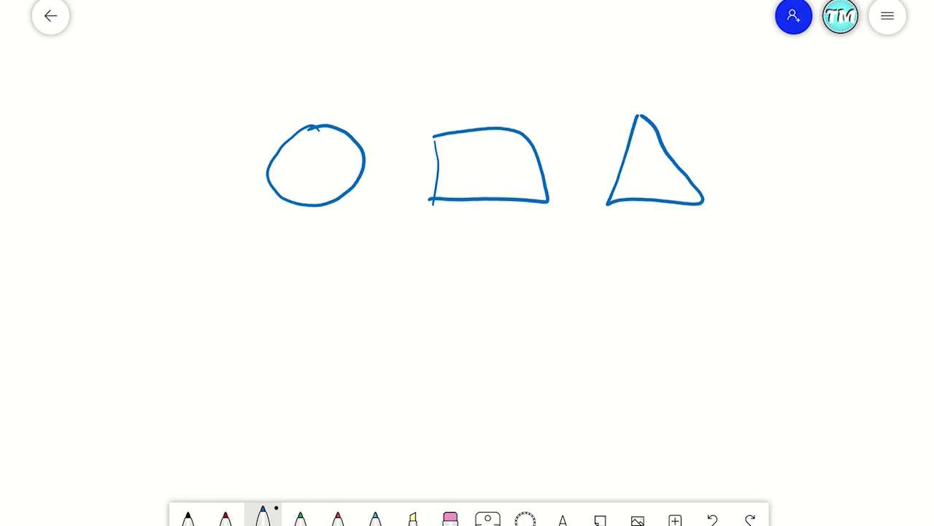
Turn on Ink to shape for the whiteboard and return to the canvas.
click(888, 19)
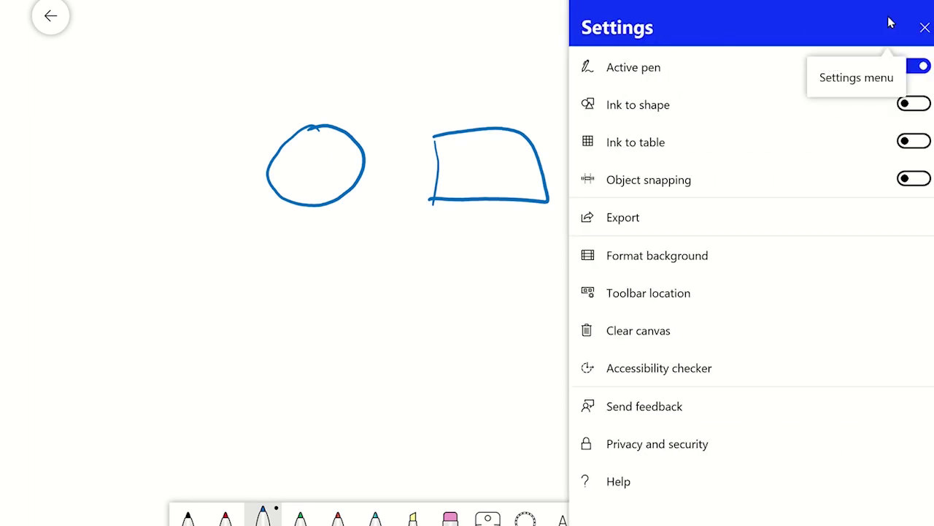
click(915, 104)
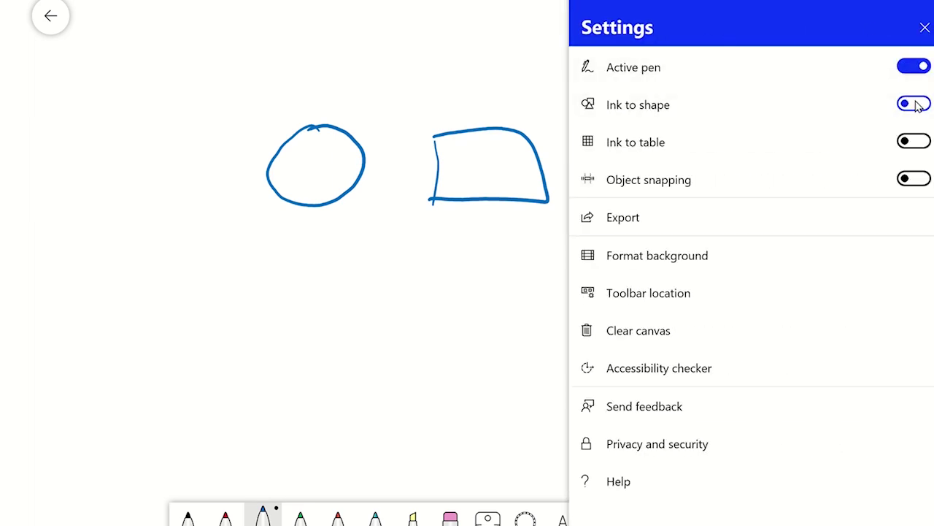
click(522, 79)
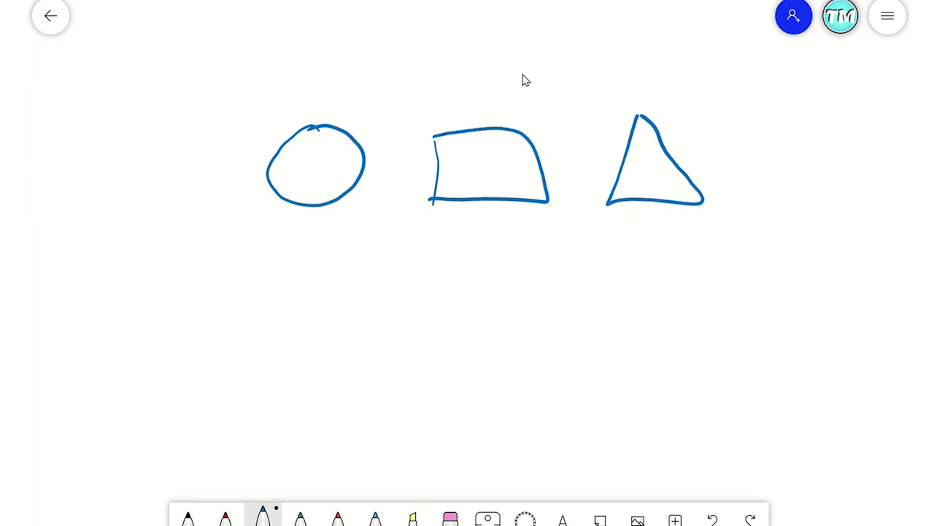
Draw a circle, a rectangle and a triangle in blue ink, each below its hand-drawn counterpart.
mouse_move(312, 261)
mouse_down()
mouse_move(300, 265)
mouse_move(306, 321)
mouse_move(337, 271)
mouse_move(314, 259)
mouse_up()
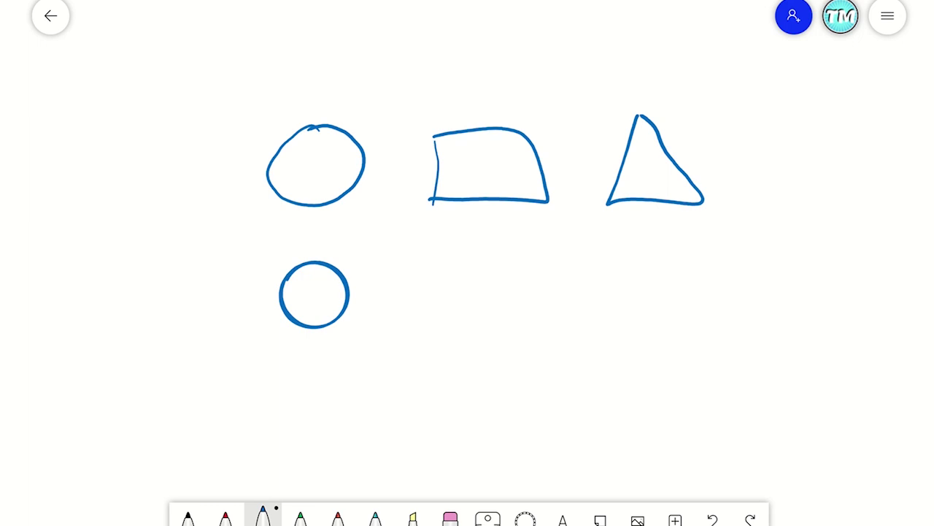
mouse_move(443, 261)
mouse_down()
mouse_move(444, 317)
mouse_move(539, 323)
mouse_move(516, 260)
mouse_move(443, 260)
mouse_up()
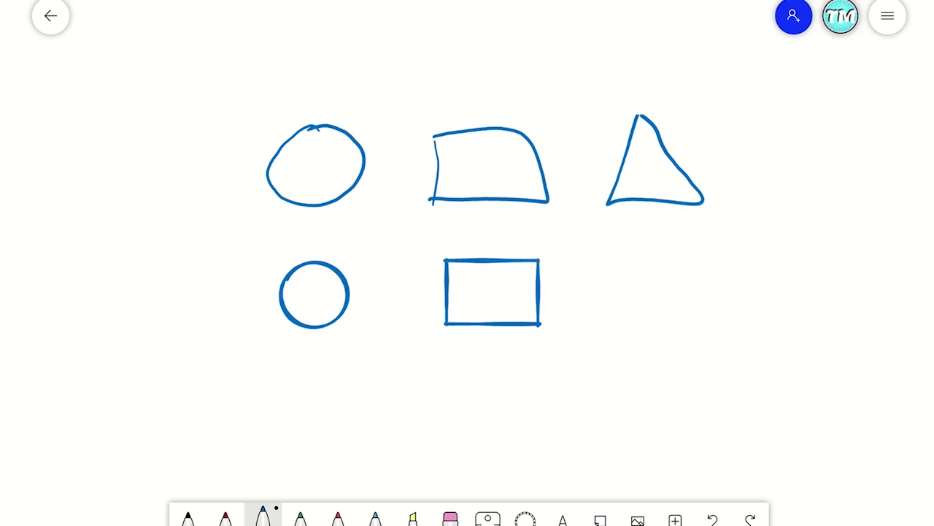
mouse_move(645, 256)
mouse_down()
mouse_move(620, 326)
mouse_move(705, 323)
mouse_move(651, 255)
mouse_up()
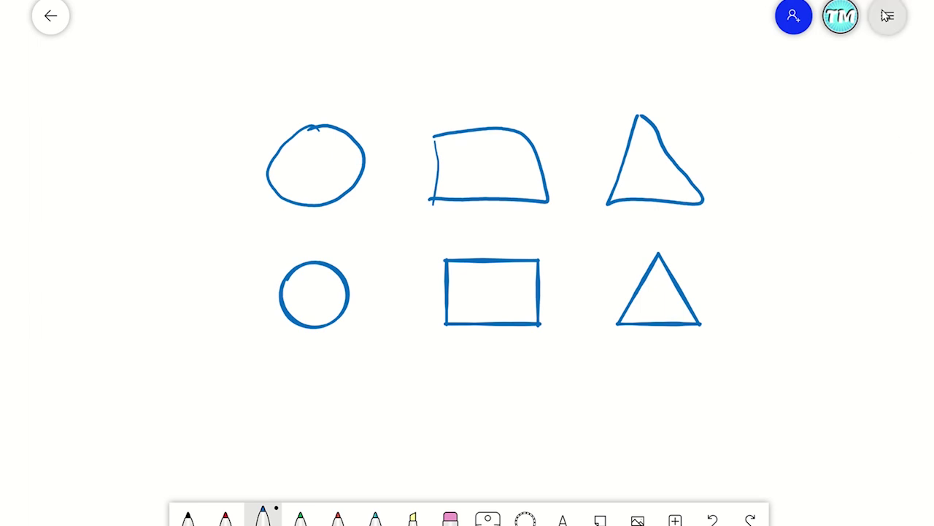
Turn on Object snapping and move the lower circle slightly within its row of shapes.
click(887, 15)
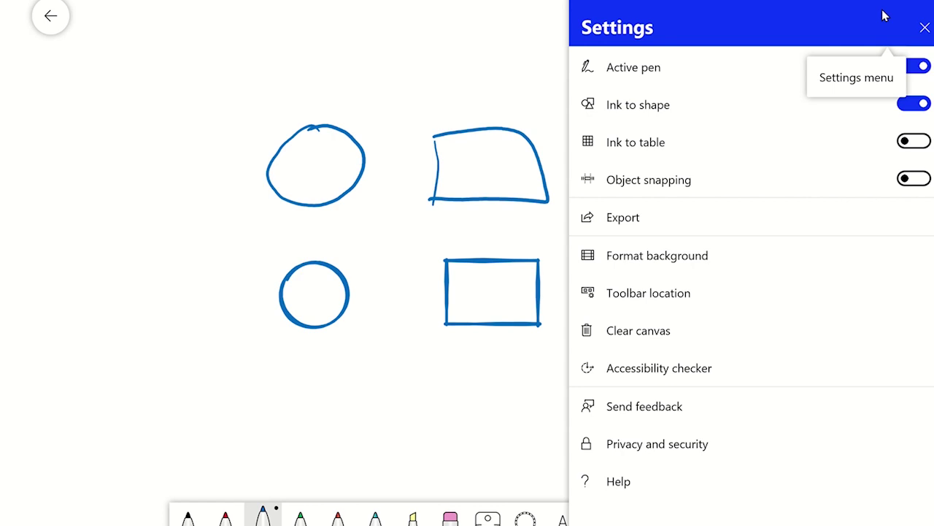
click(909, 180)
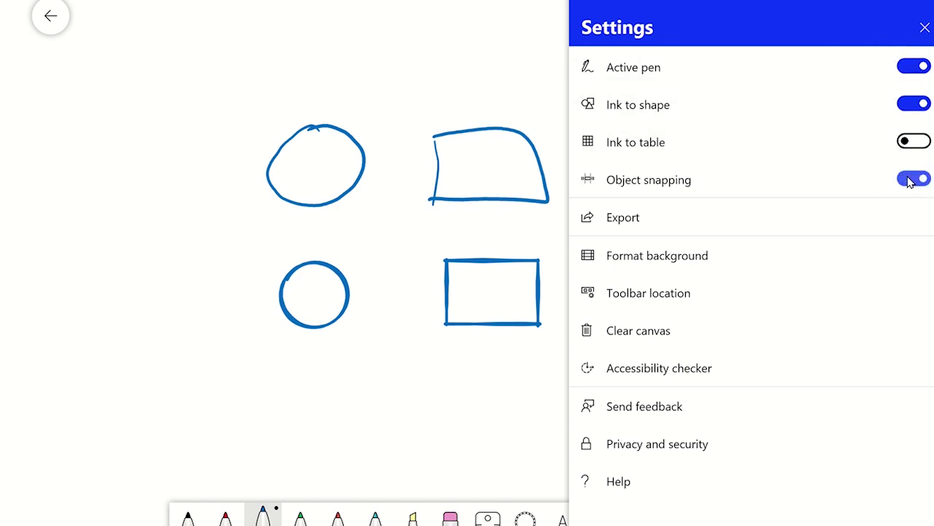
click(450, 86)
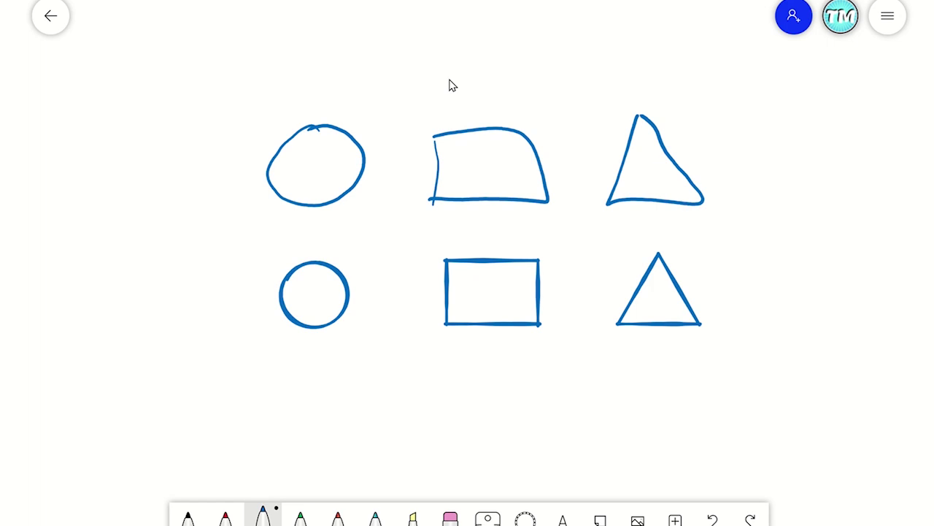
click(347, 287)
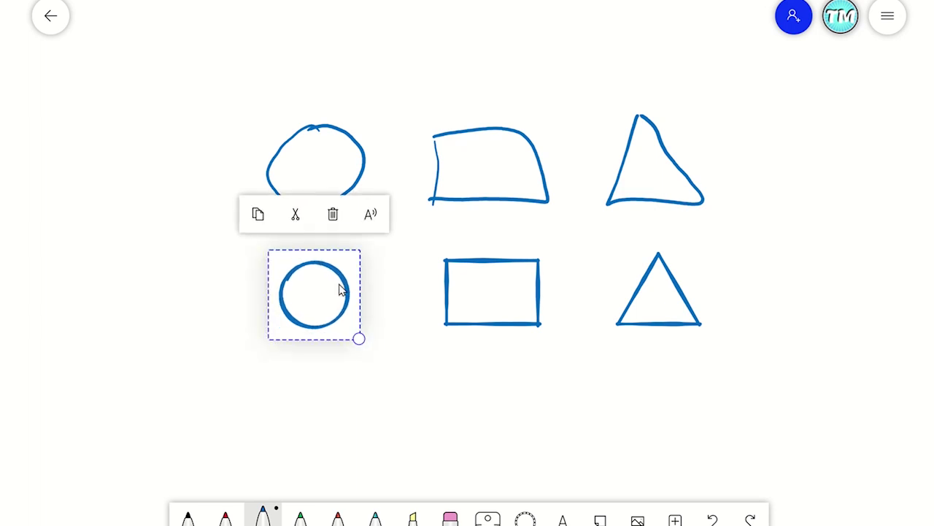
mouse_move(335, 290)
mouse_down()
mouse_move(367, 290)
mouse_move(359, 241)
mouse_move(390, 228)
mouse_move(339, 284)
mouse_up()
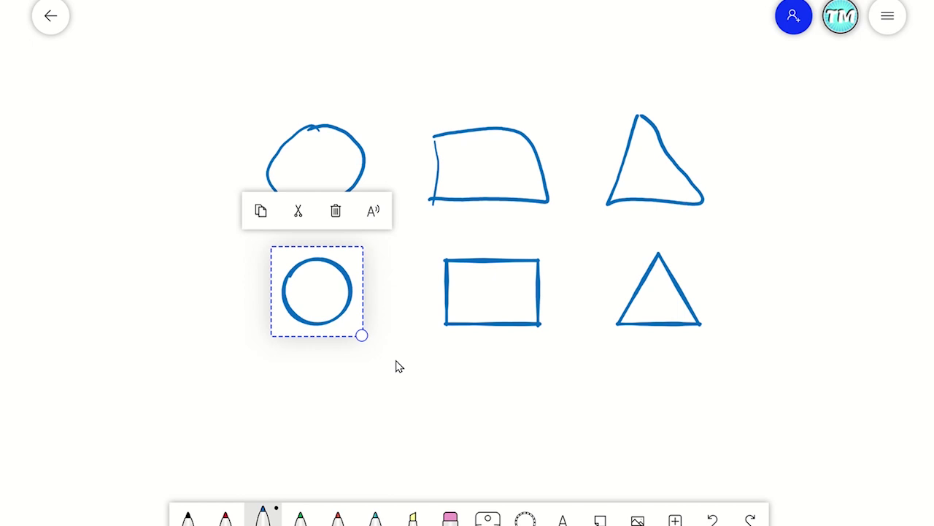
Turn off Object snapping and move the lower circle freely upward.
click(887, 26)
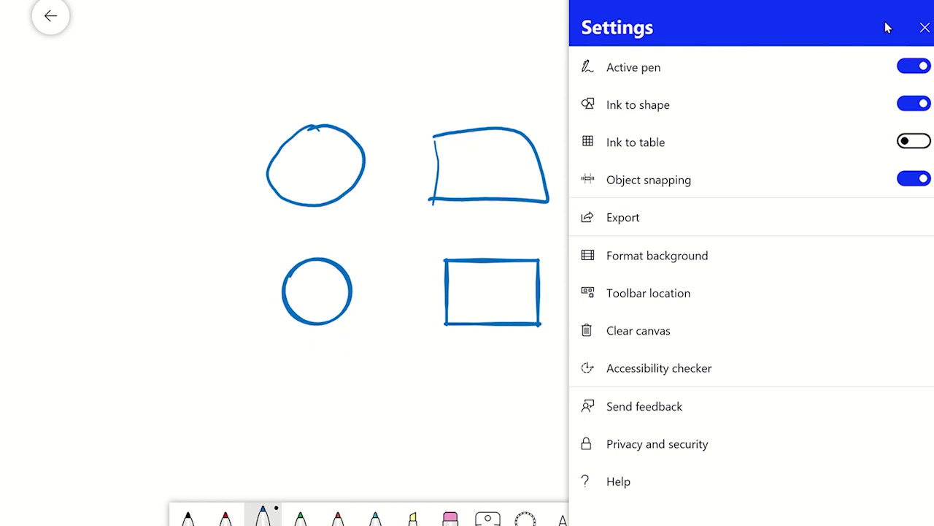
click(917, 180)
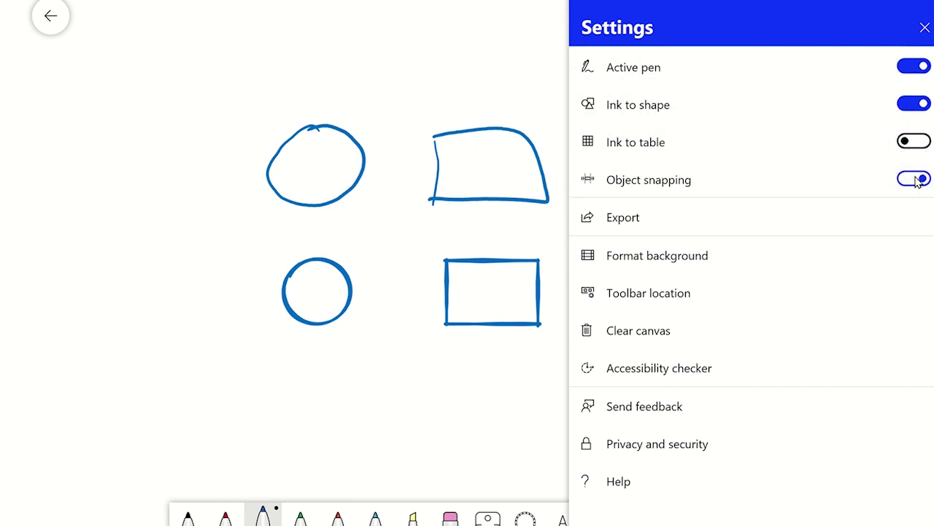
click(394, 82)
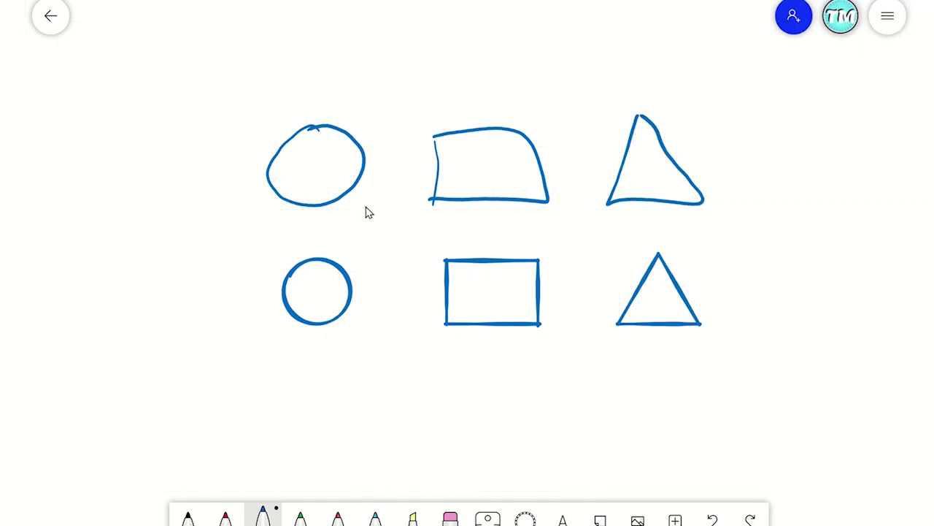
click(349, 276)
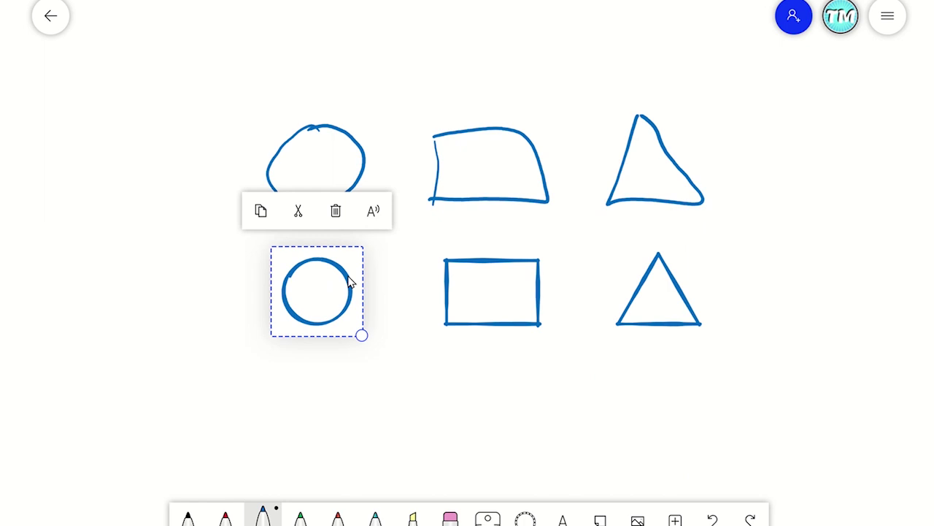
drag(349, 283, 348, 234)
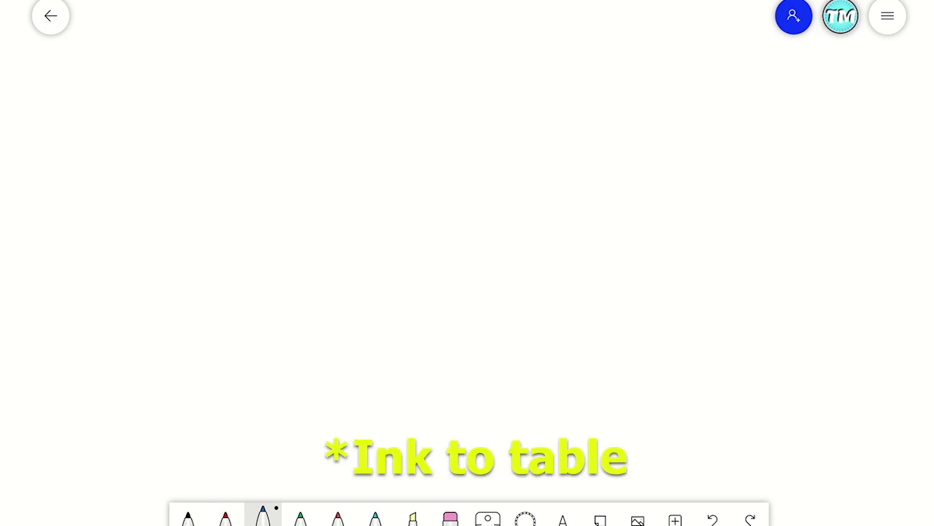
Turn on Ink to table and draw a square with the green pen in the middle of the blank canvas.
click(890, 21)
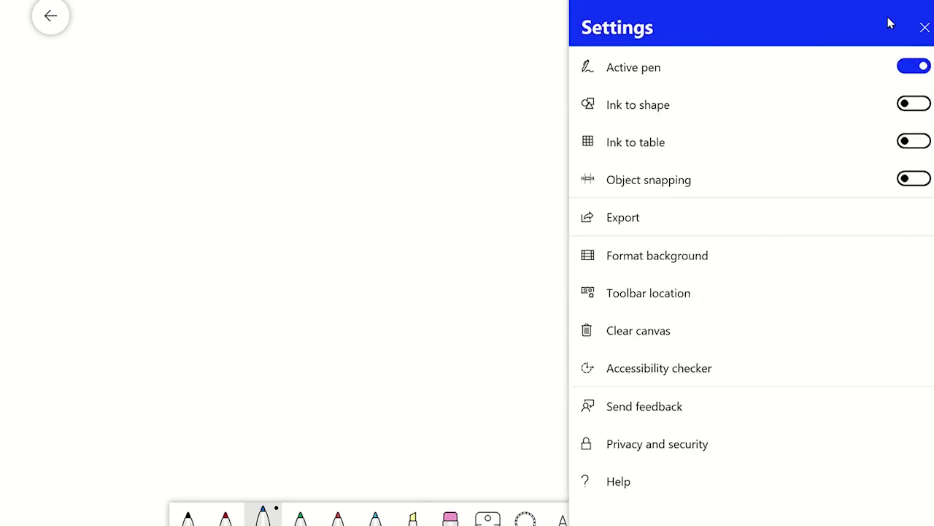
click(911, 144)
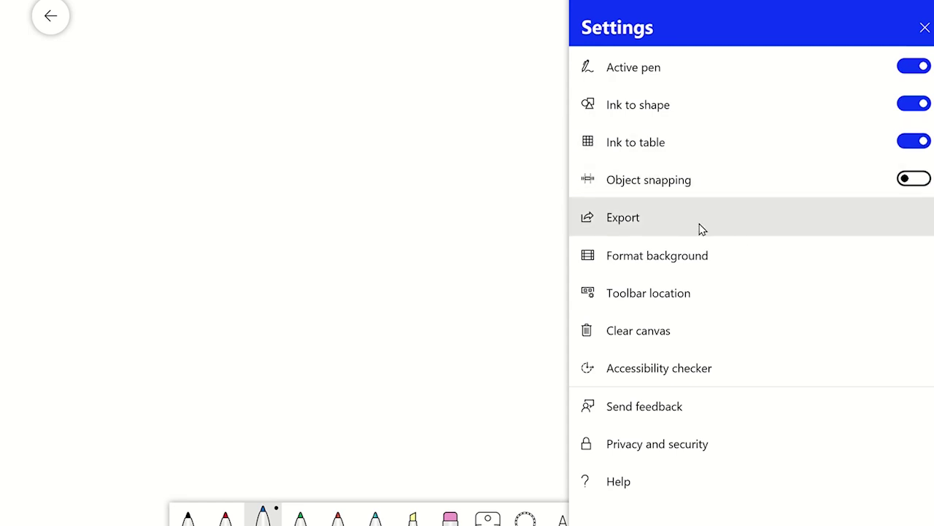
click(303, 519)
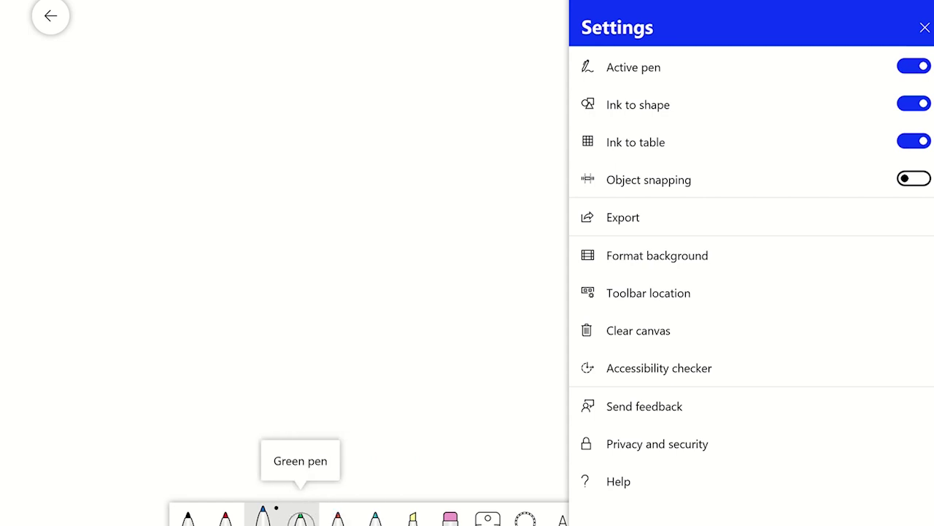
mouse_move(400, 197)
mouse_down()
mouse_move(402, 231)
mouse_move(483, 297)
mouse_move(546, 226)
mouse_move(485, 193)
mouse_move(400, 198)
mouse_up()
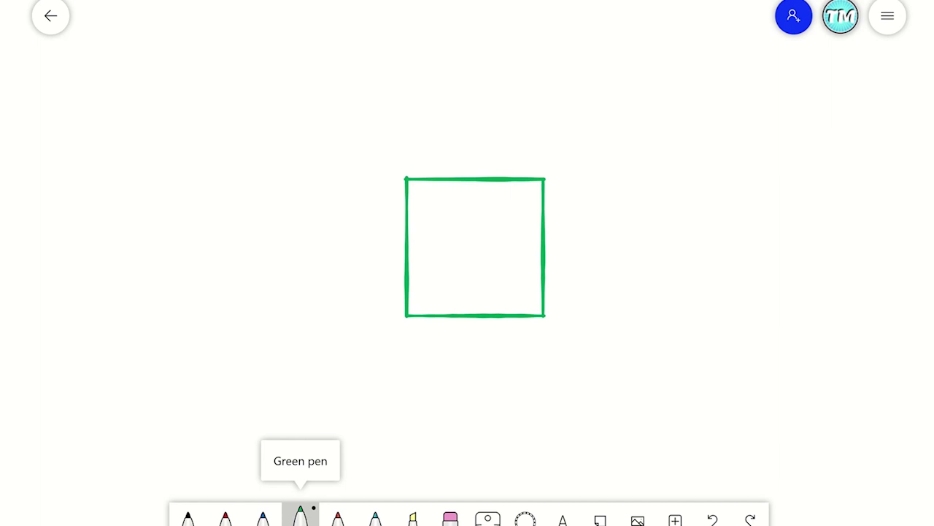
Divide the green square into a four-column table by drawing three vertical strokes through it.
drag(476, 163, 467, 330)
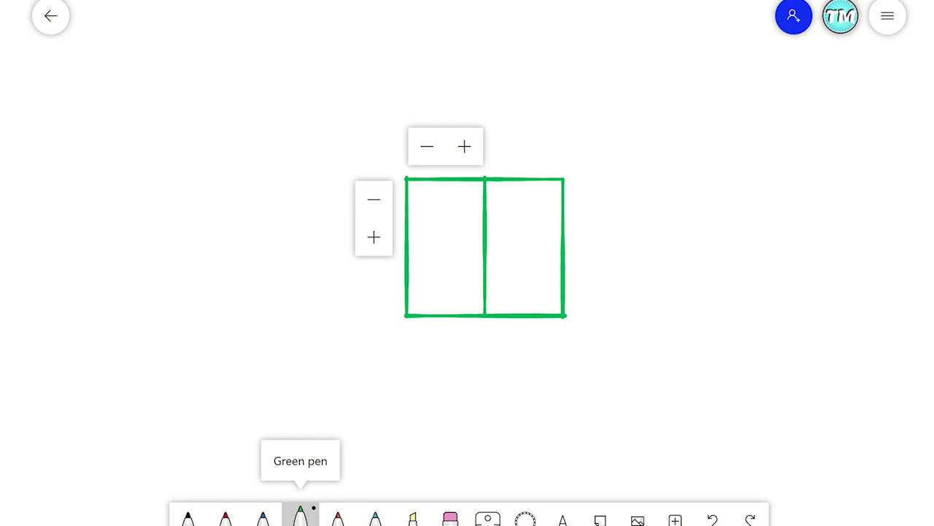
drag(526, 150, 532, 308)
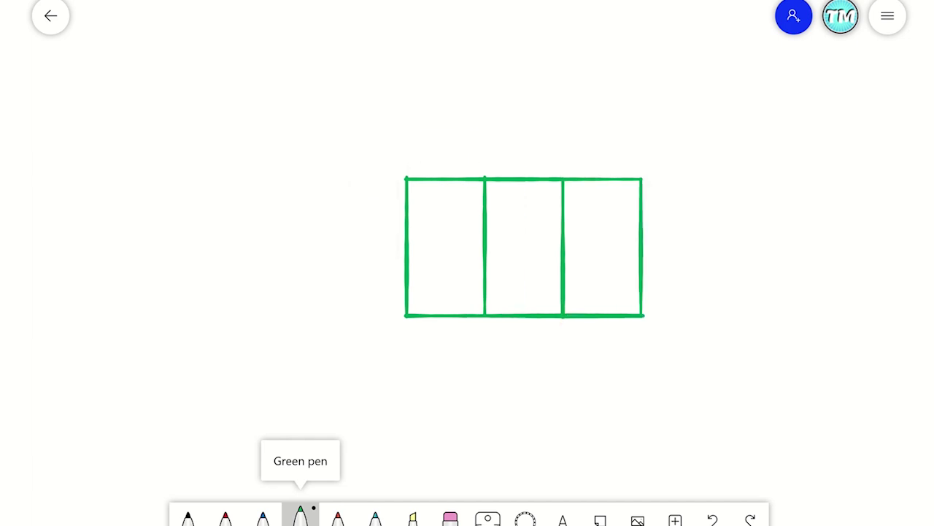
drag(593, 146, 602, 338)
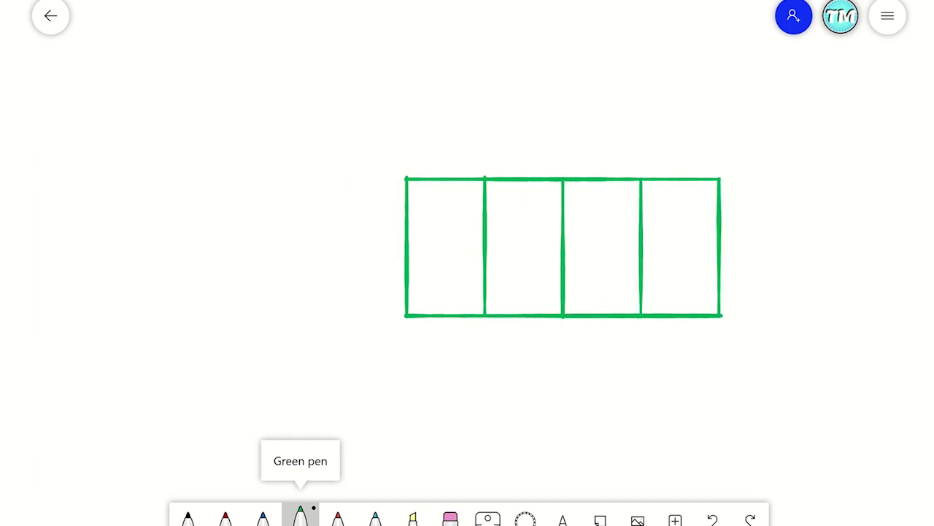
Add two more columns to the table and split it into three rows with two horizontal strokes.
click(531, 235)
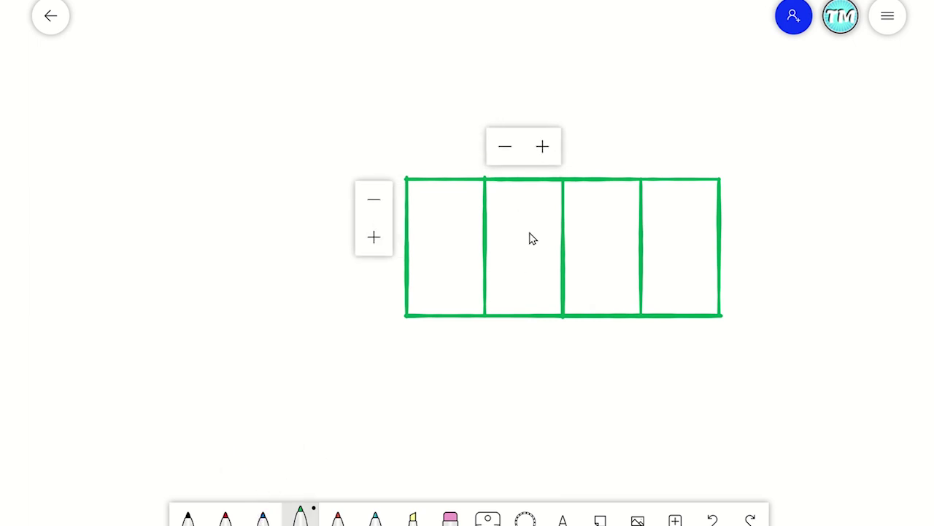
click(545, 149)
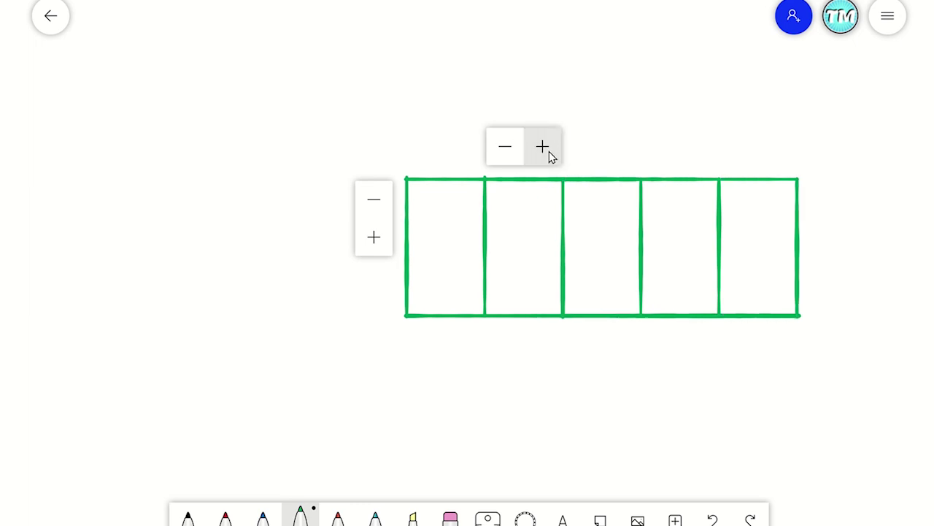
click(545, 149)
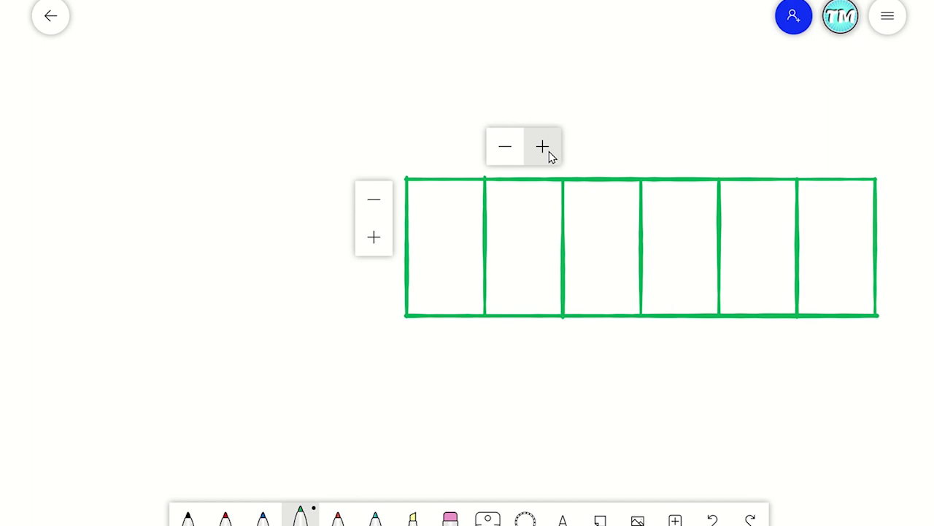
drag(884, 239, 387, 252)
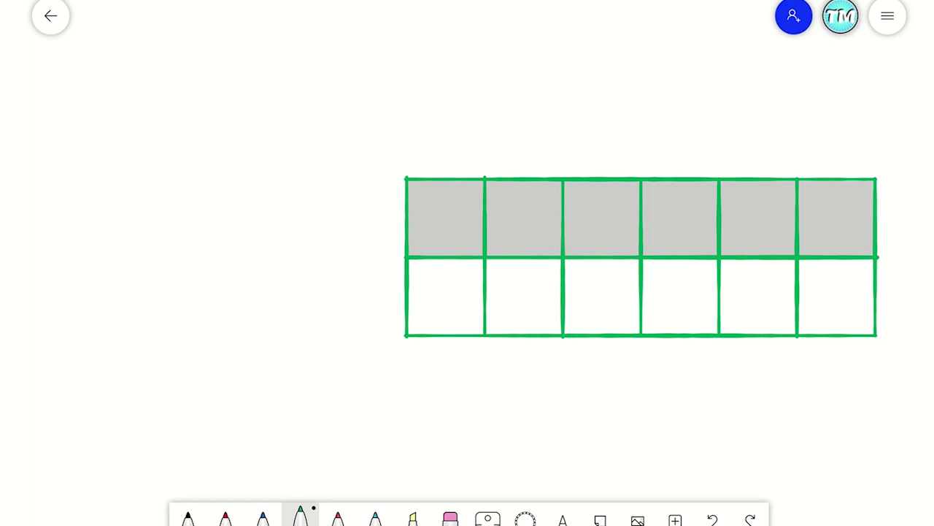
drag(894, 291, 433, 295)
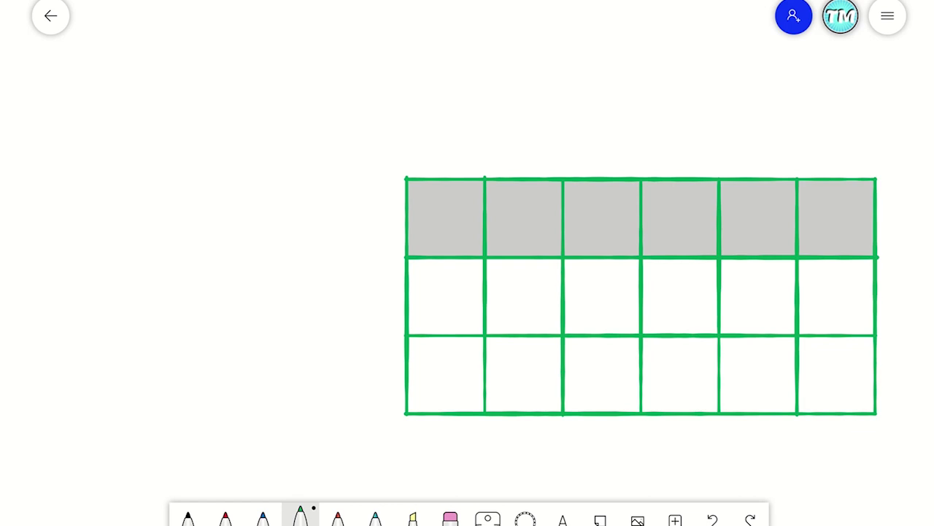
Scribble in blue ink in the first two header cells and the two cells below the first header.
click(263, 517)
drag(422, 216, 560, 212)
mouse_move(635, 204)
mouse_down()
mouse_move(683, 223)
mouse_move(751, 218)
mouse_up()
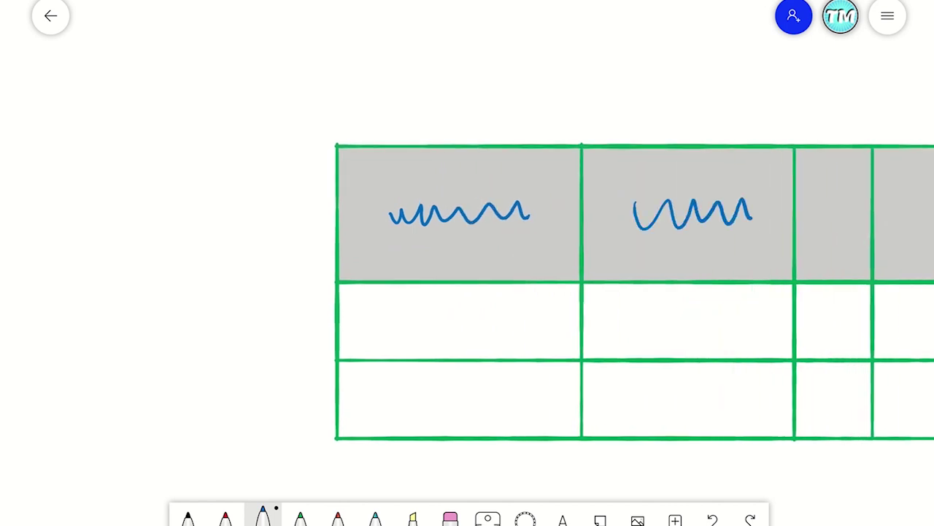
drag(421, 313, 556, 321)
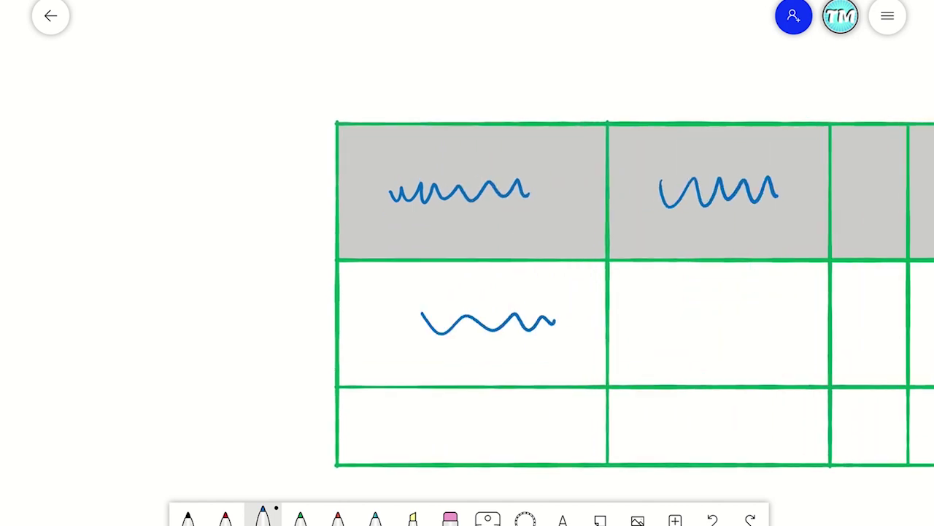
drag(420, 414, 538, 422)
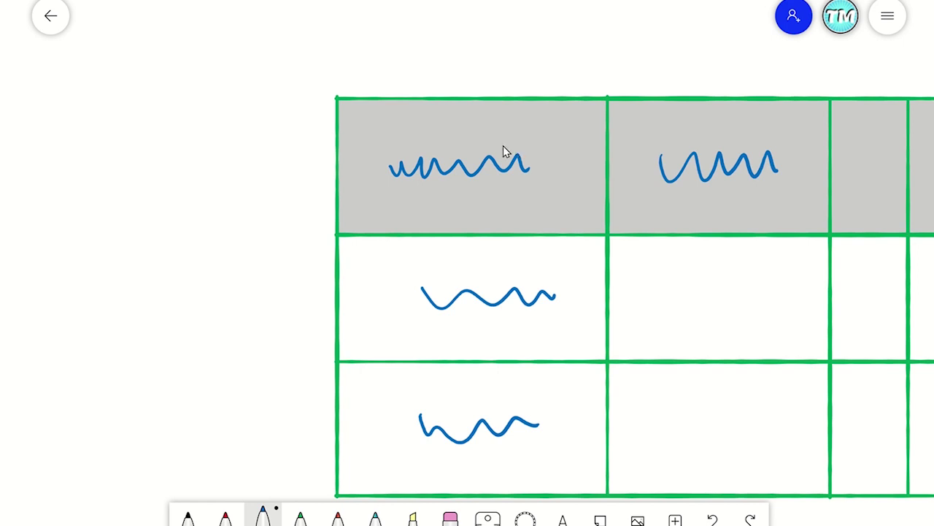
Copy the whole table and paste a duplicate into the empty canvas area beside it.
click(339, 192)
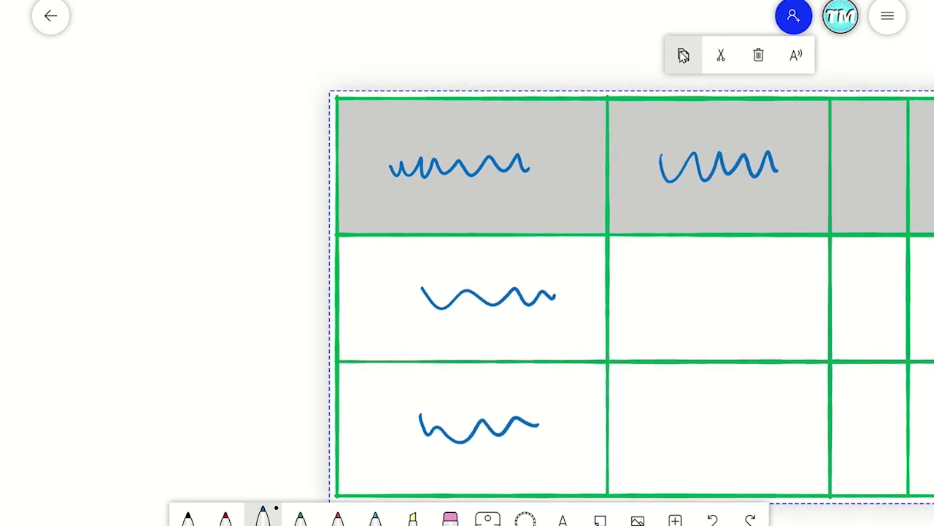
click(683, 55)
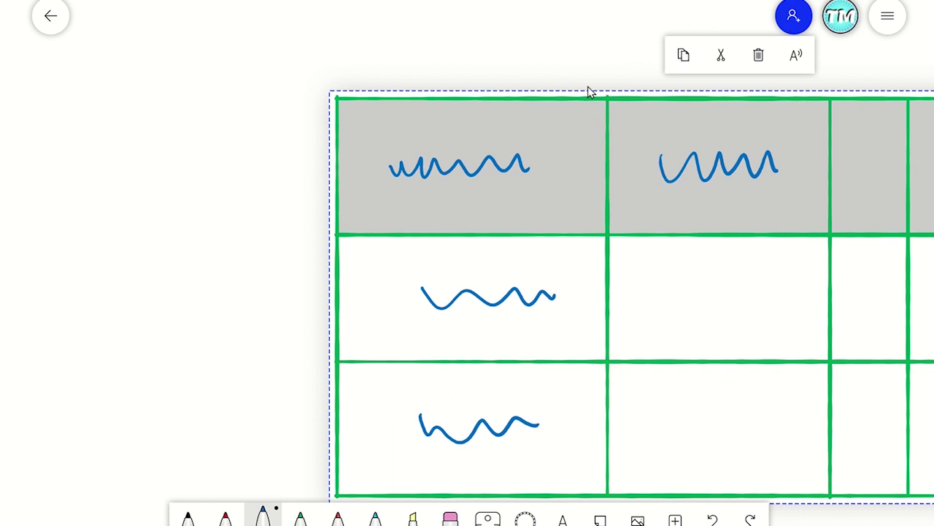
right_click(174, 190)
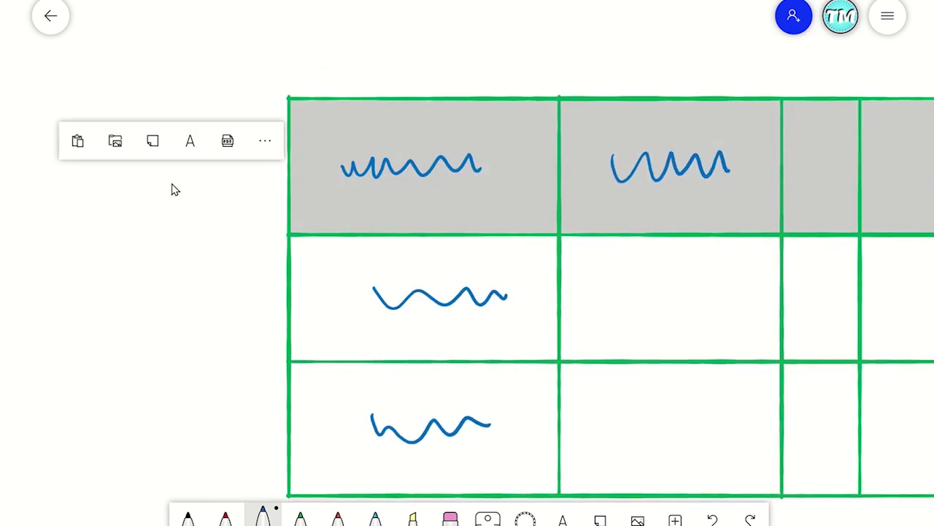
click(77, 141)
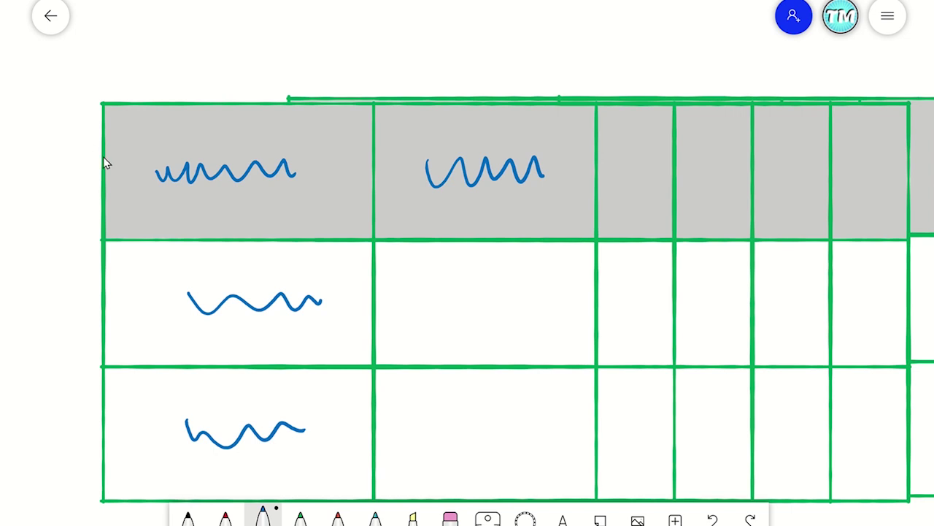
Shrink the pasted table to roughly half size and place it to the left of the original table.
click(108, 165)
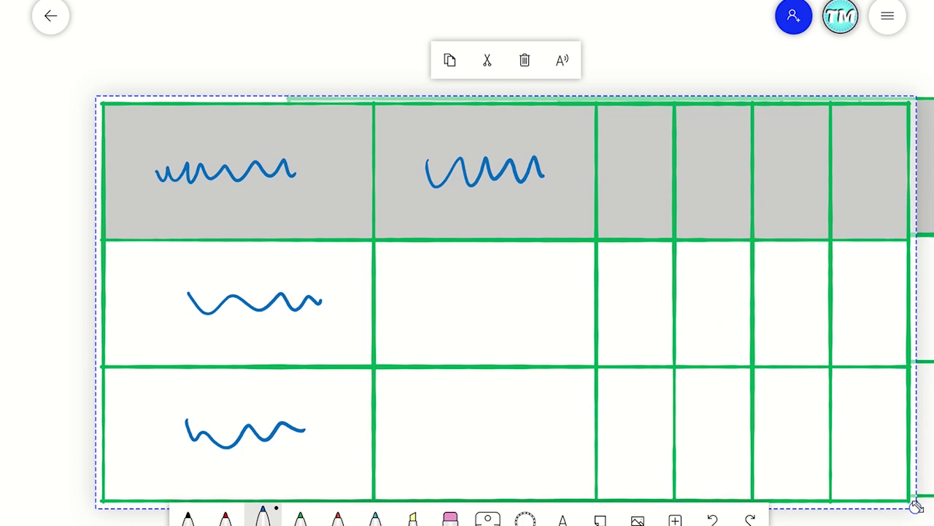
drag(917, 506, 737, 421)
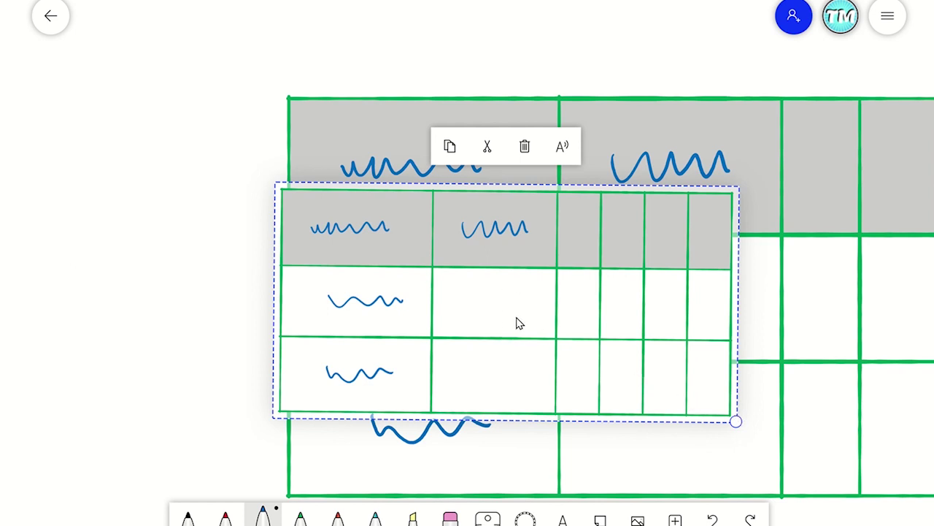
drag(519, 324, 41, 294)
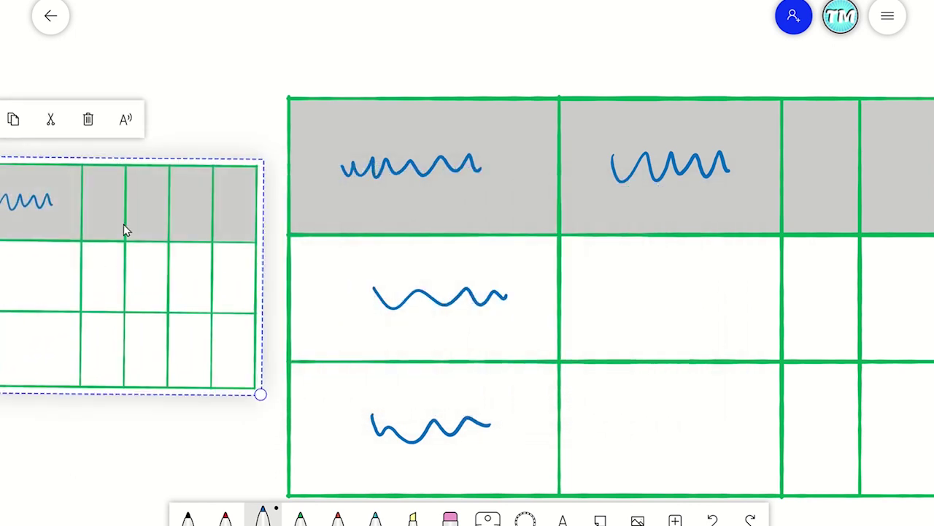
drag(197, 126, 462, 127)
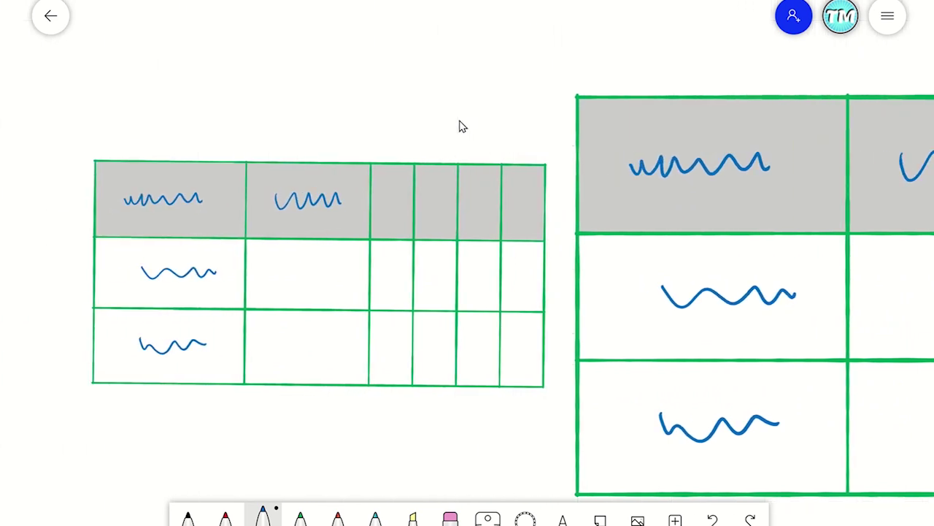